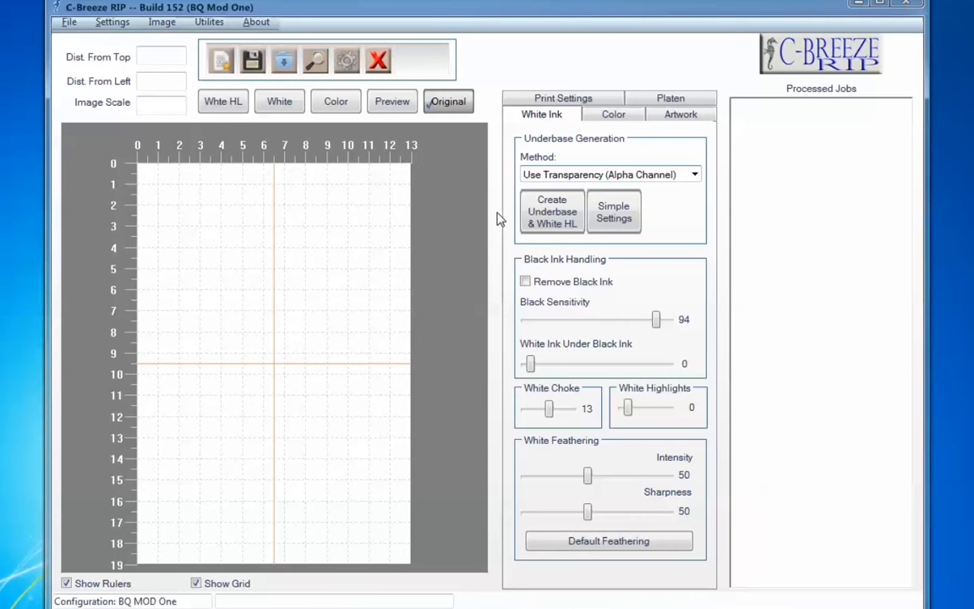
left_click(556, 175)
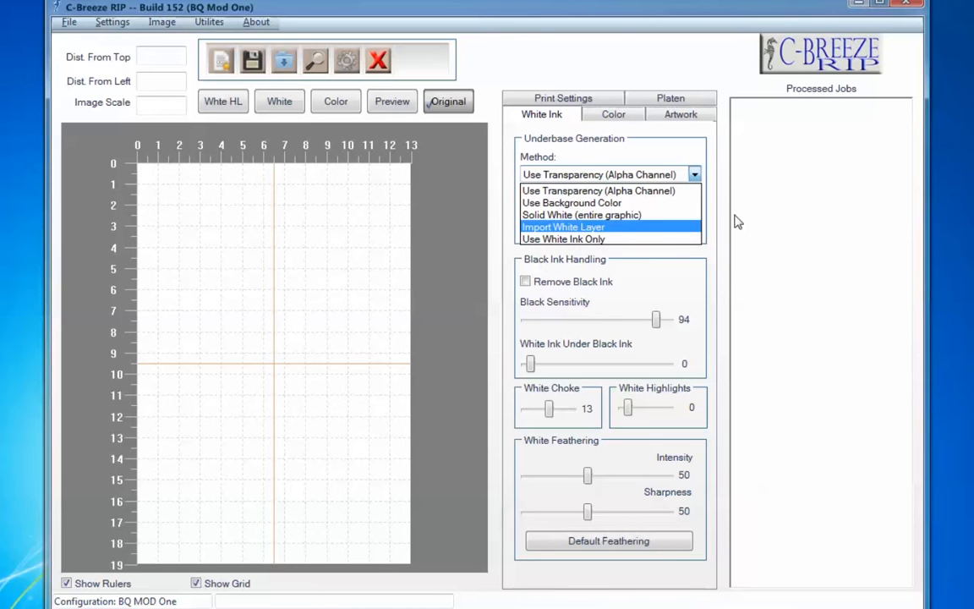
left_click(489, 258)
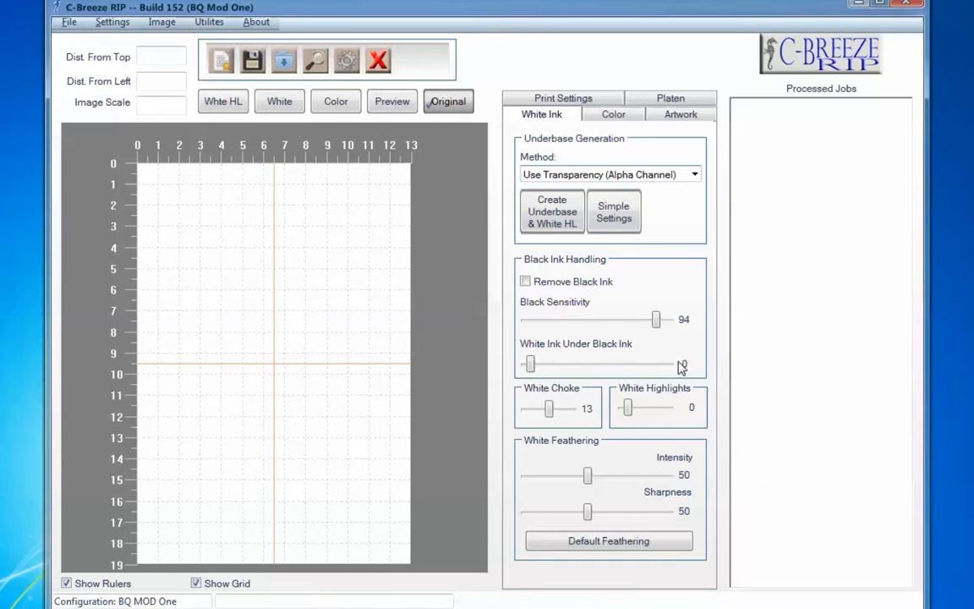
left_click_drag(531, 364, 591, 364)
mouse_move(477, 375)
left_mouse_down()
mouse_move(414, 368)
mouse_move(571, 374)
mouse_move(704, 397)
mouse_move(472, 396)
left_mouse_up()
- Import Eevee2.psd from the Shirt Test Art folder and position it about 0.9 inches from the top of the platen
left_click(252, 55)
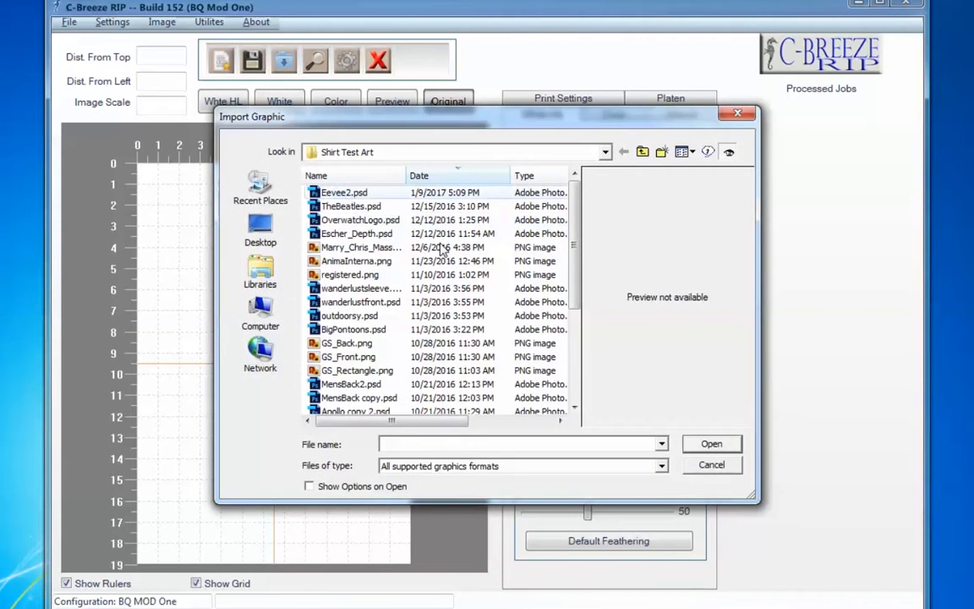
double_click(343, 193)
left_click_drag(252, 413, 252, 336)
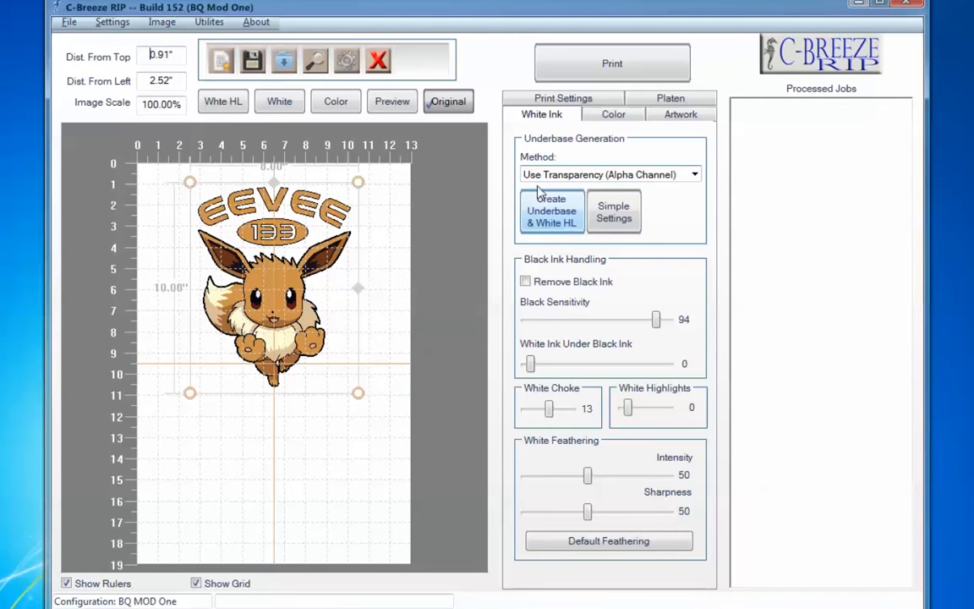
- Create the Eevee artwork's underbase and white highlights from transparency, and inspect its white highlight, white, color, preview and original views
left_click(552, 212)
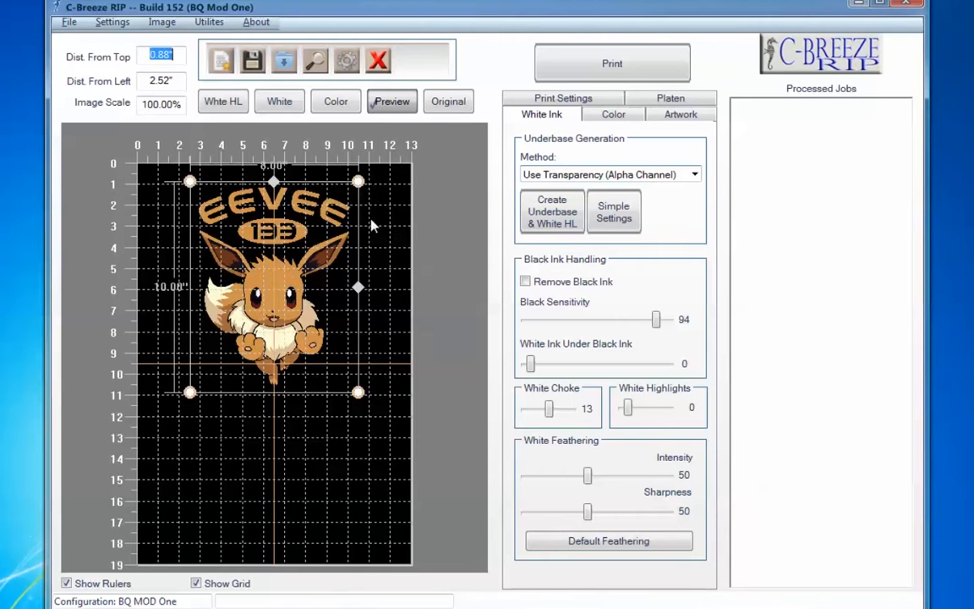
left_click(281, 101)
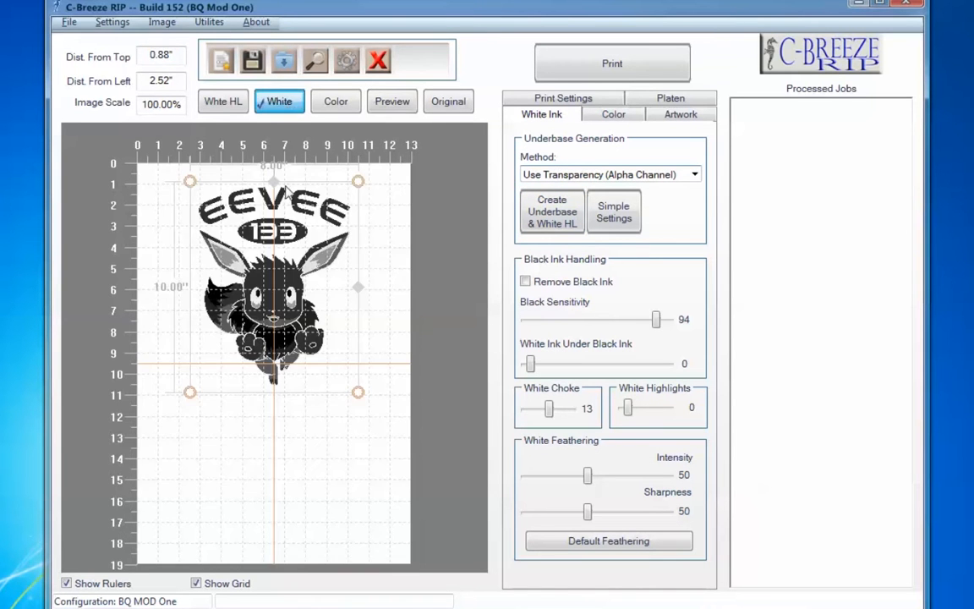
left_click(221, 101)
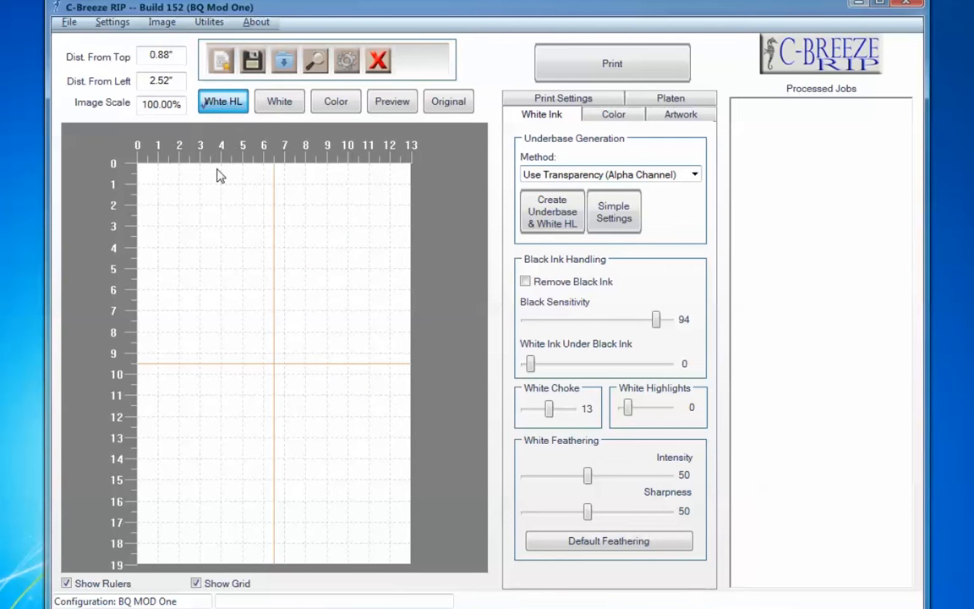
left_click(279, 102)
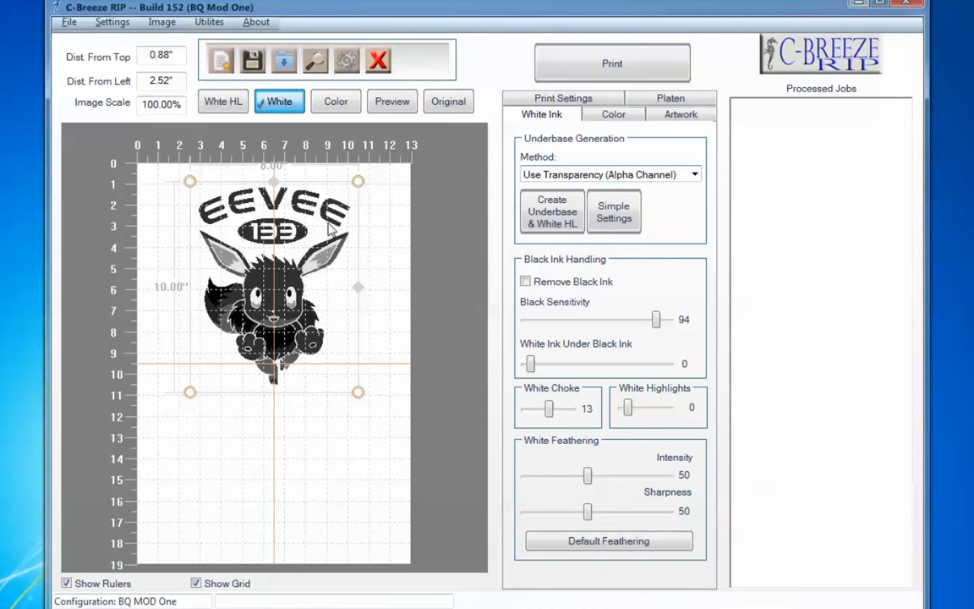
left_click(338, 105)
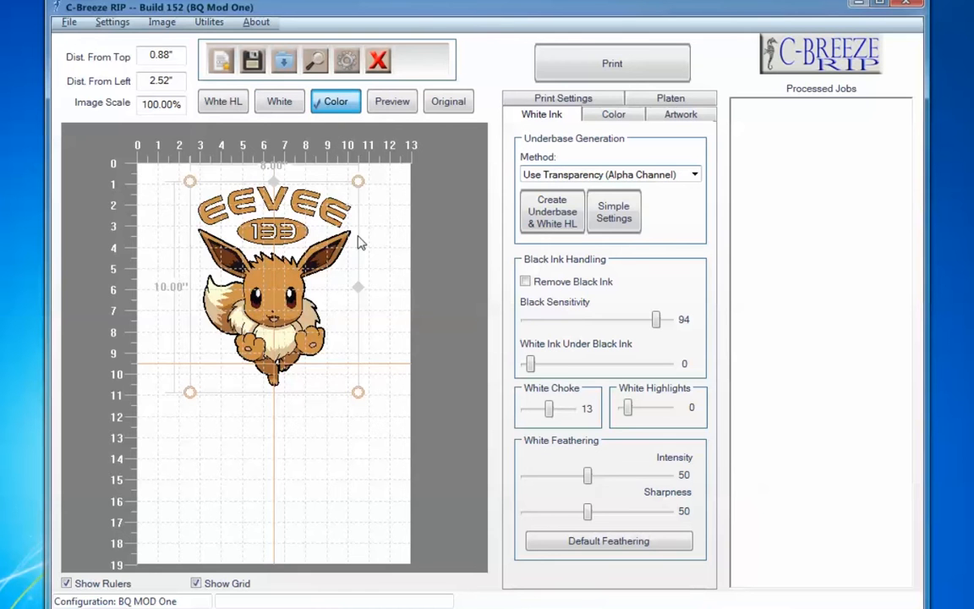
left_click(396, 107)
left_click(449, 105)
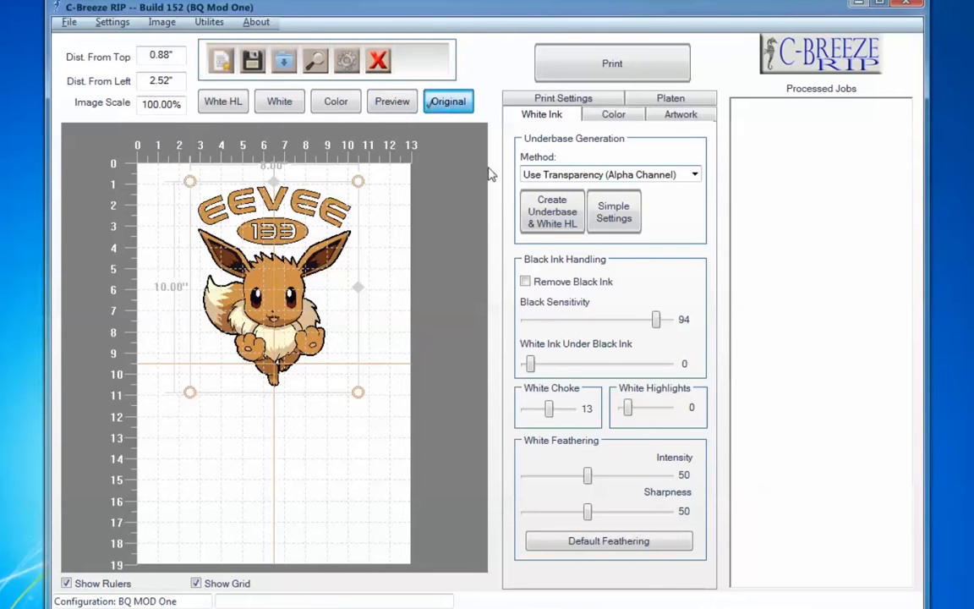
left_click(391, 105)
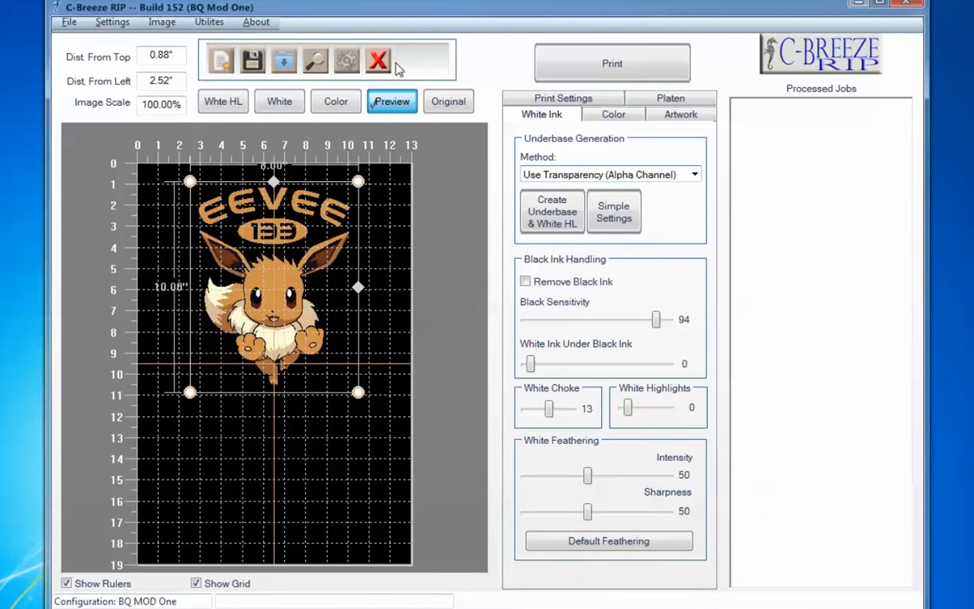
- Remove the Eevee graphic and set the underbase generation method to Use Background Color
key("Delete")
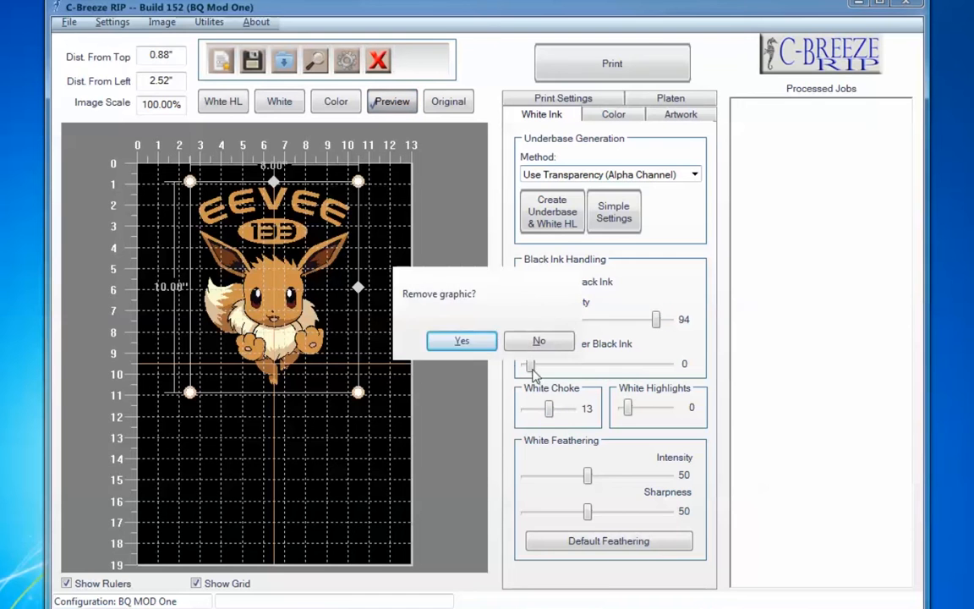
left_click(481, 343)
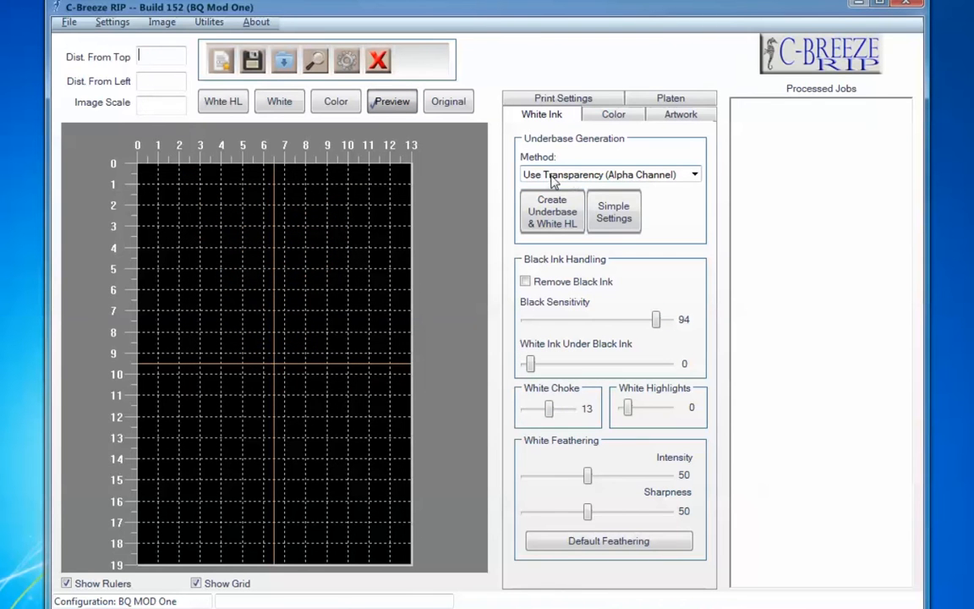
left_click(605, 175)
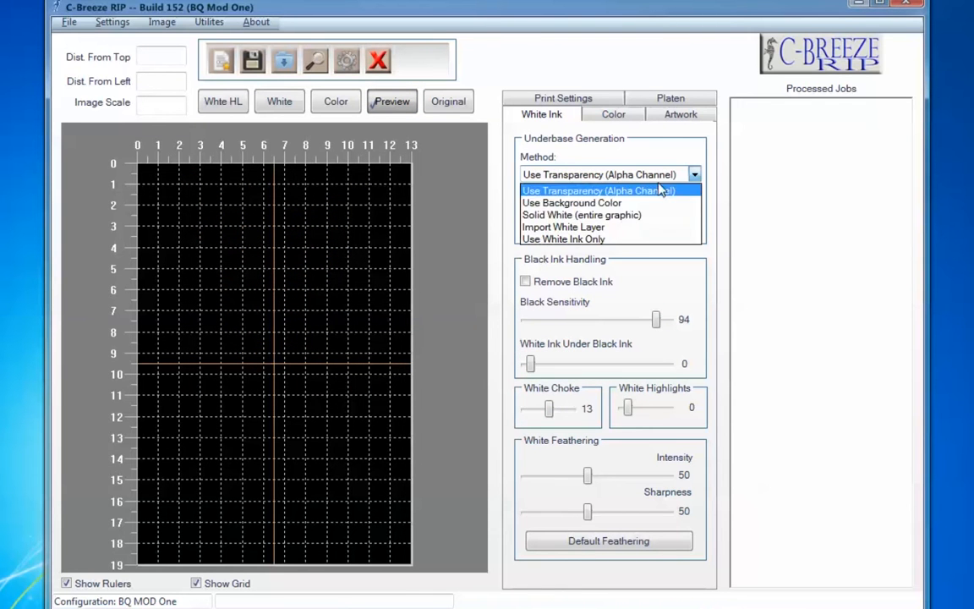
left_click(622, 206)
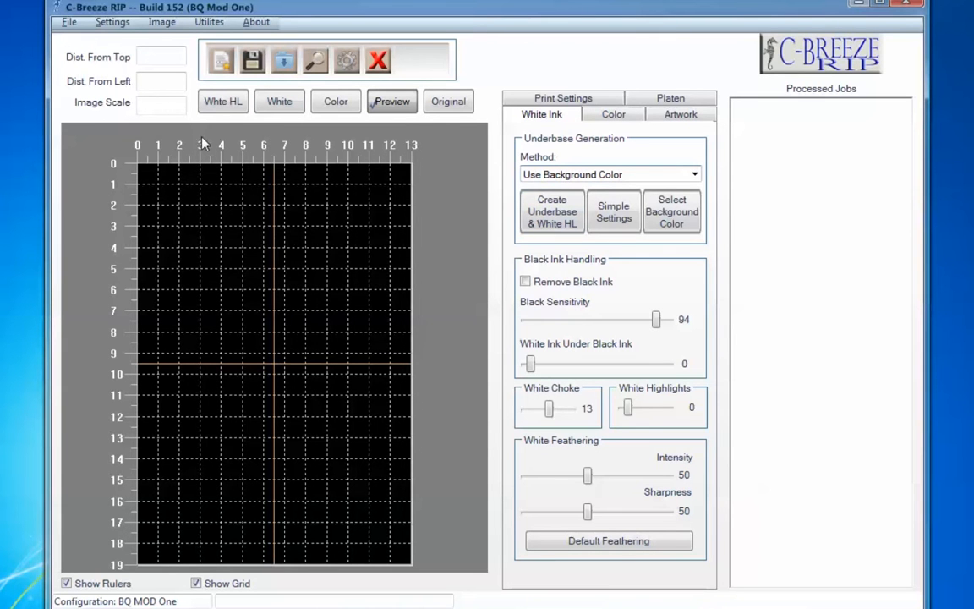
- Import OverwatchLogo.psd and position it about 0.5 inches from the top of the platen
left_click(283, 63)
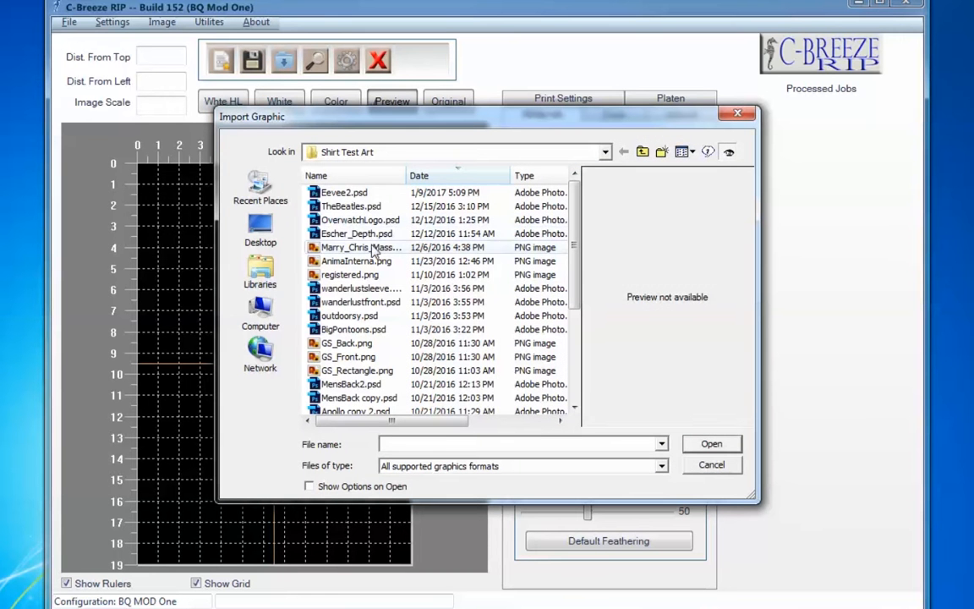
left_click(355, 219)
left_click(711, 443)
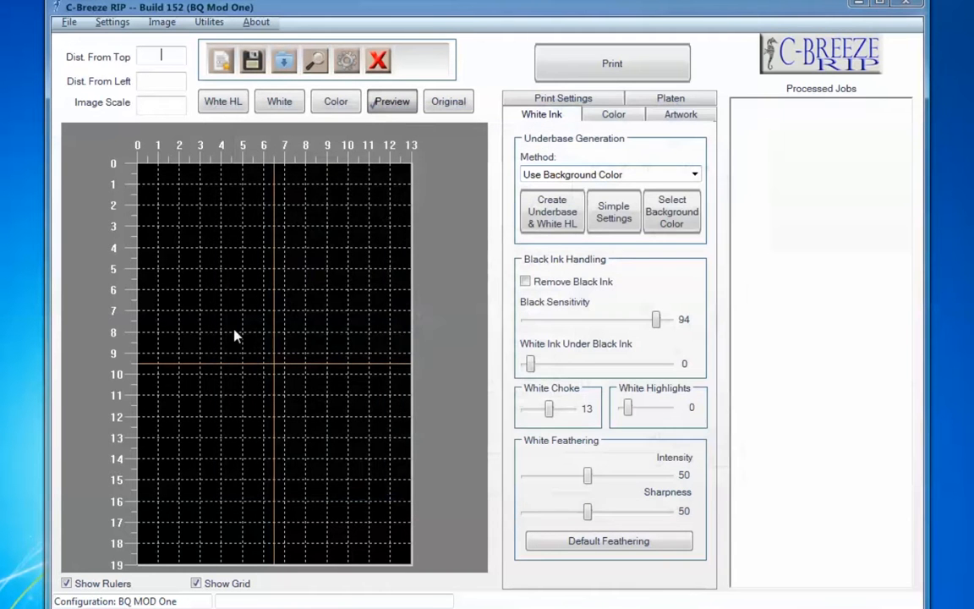
left_click_drag(318, 404, 318, 313)
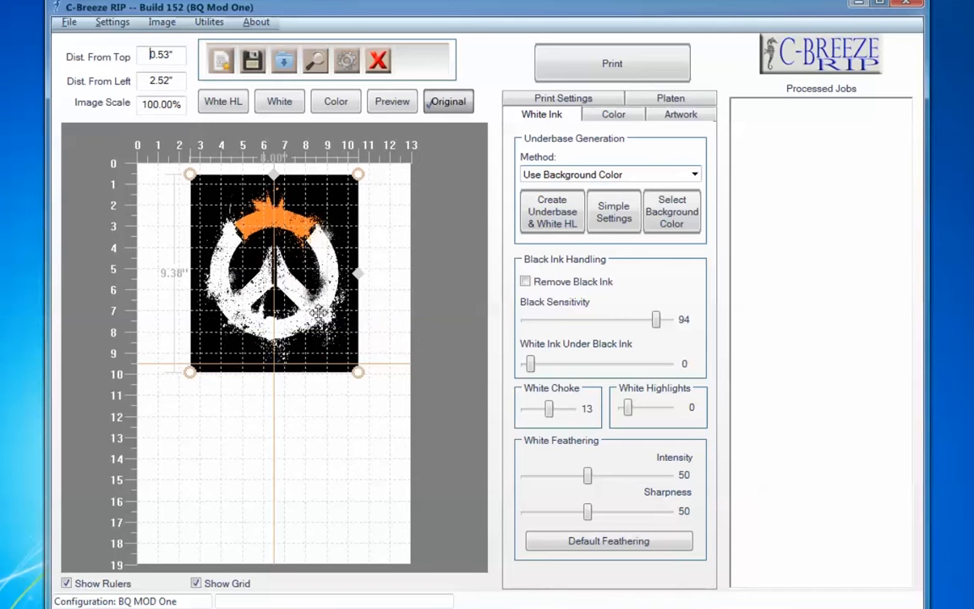
- Create the Overwatch logo's underbase and white highlights, and inspect its white, color and original views
left_click(543, 218)
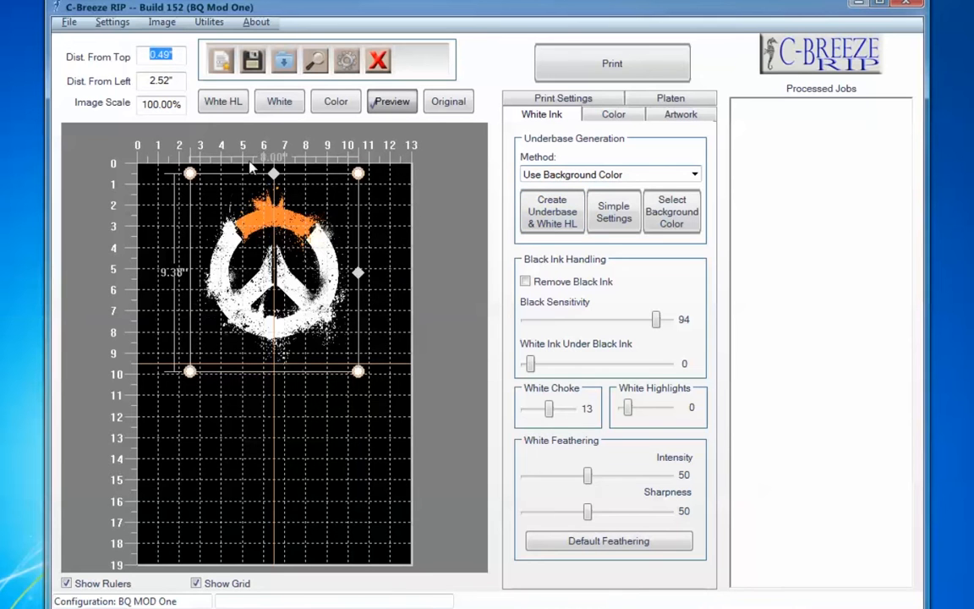
left_click(279, 102)
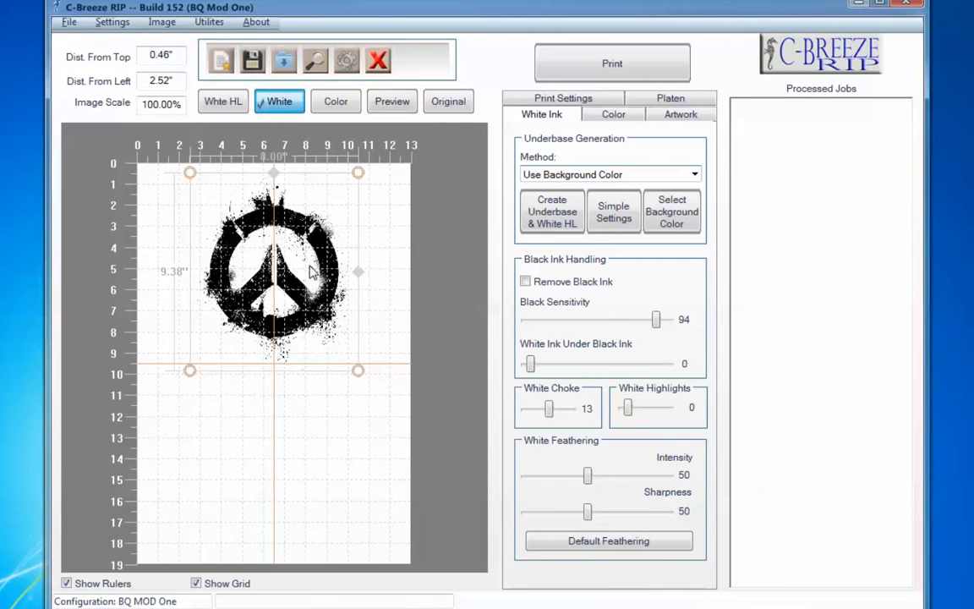
left_click(334, 101)
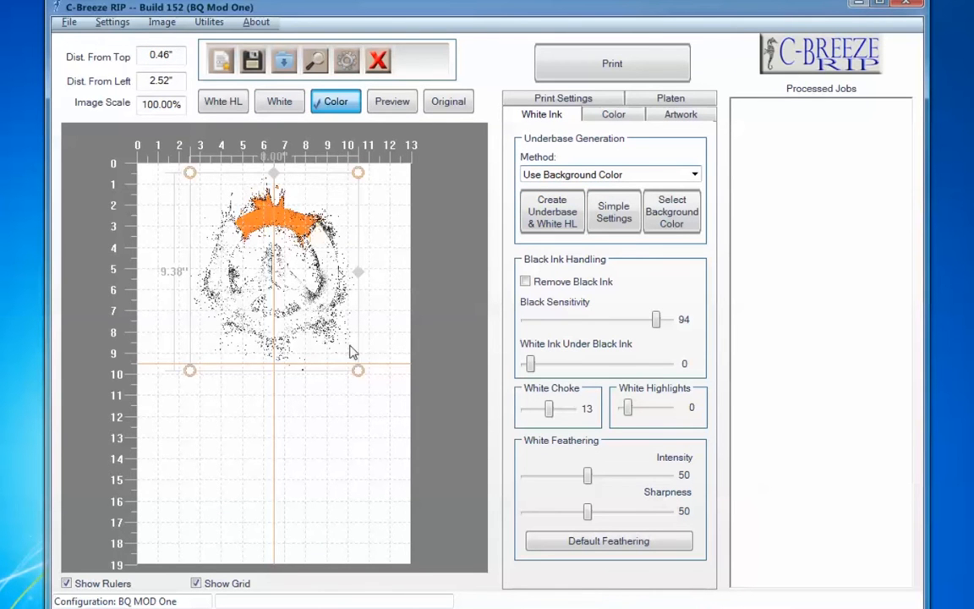
left_click(446, 102)
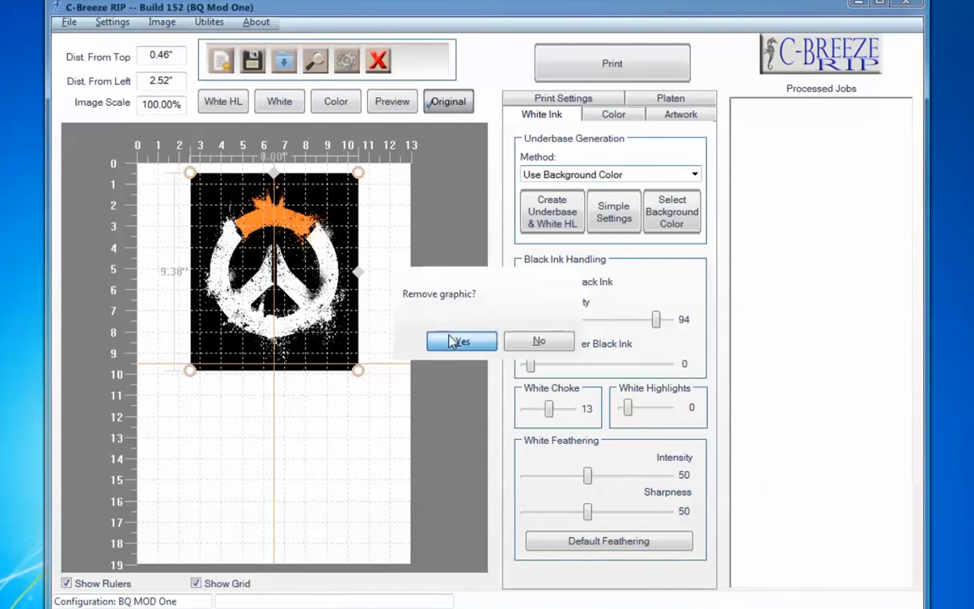
- Replace the current graphic with a fresh import of OverwatchLogo.psd, positioned about 0.27 inches from the top of the platen
left_click(461, 338)
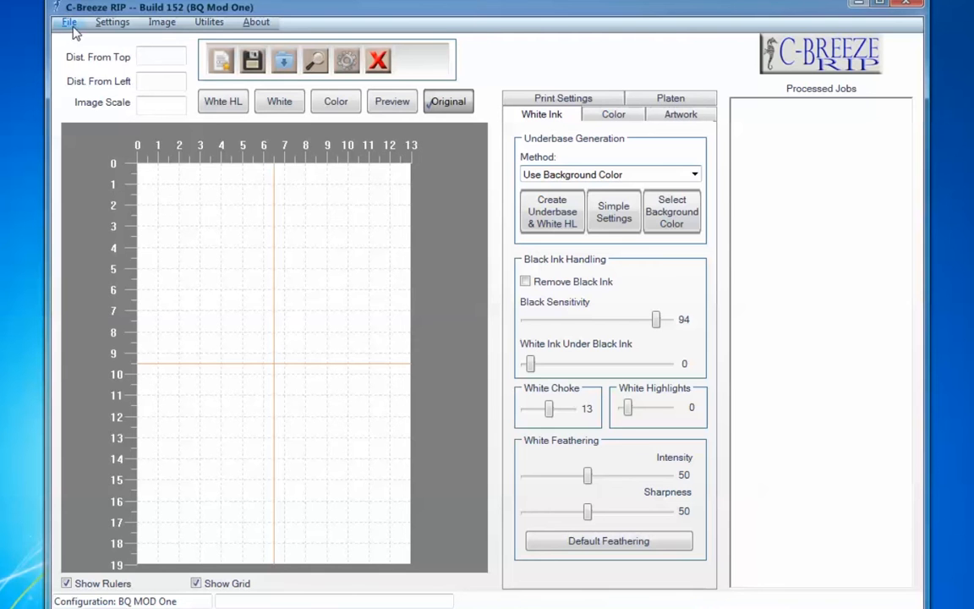
left_click(286, 61)
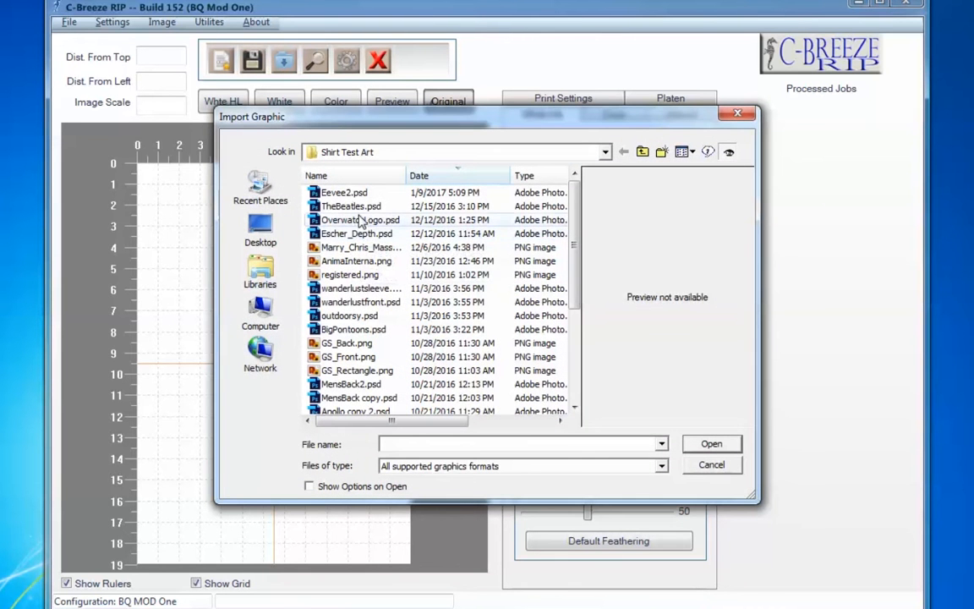
double_click(347, 220)
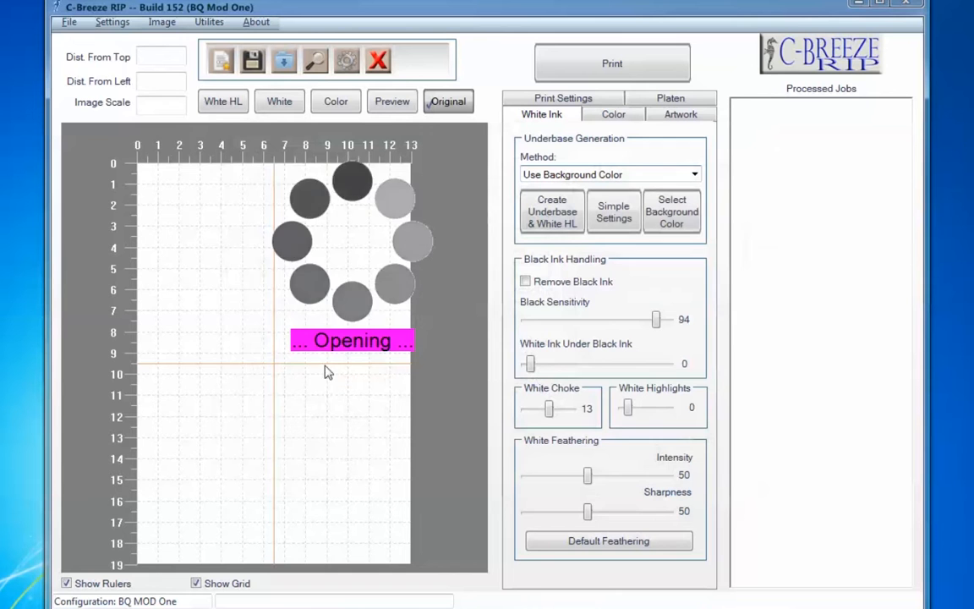
left_click_drag(320, 304, 315, 273)
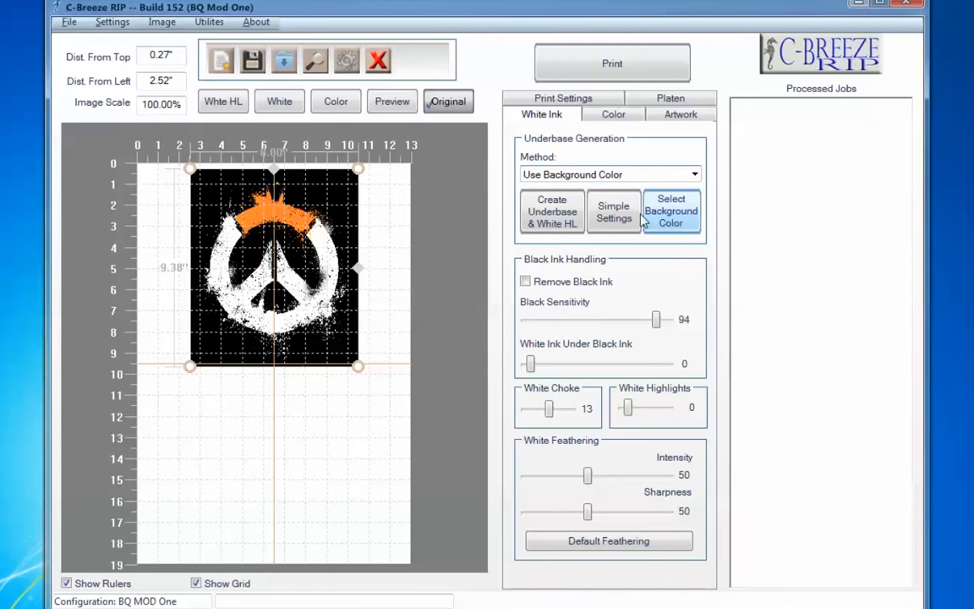
- Select the logo's black area as the background color and apply a background threshold of 196
left_click(677, 217)
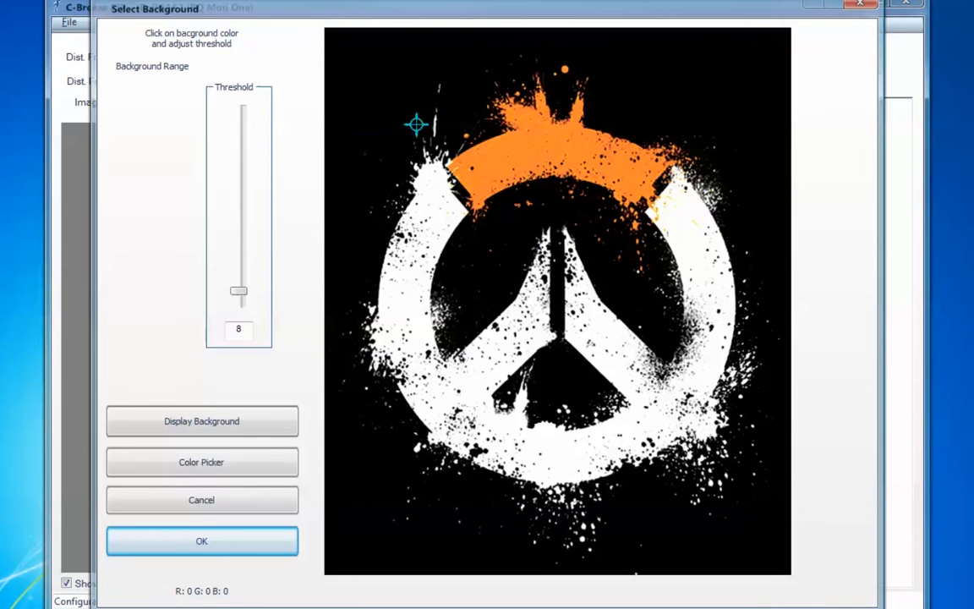
left_click(351, 501)
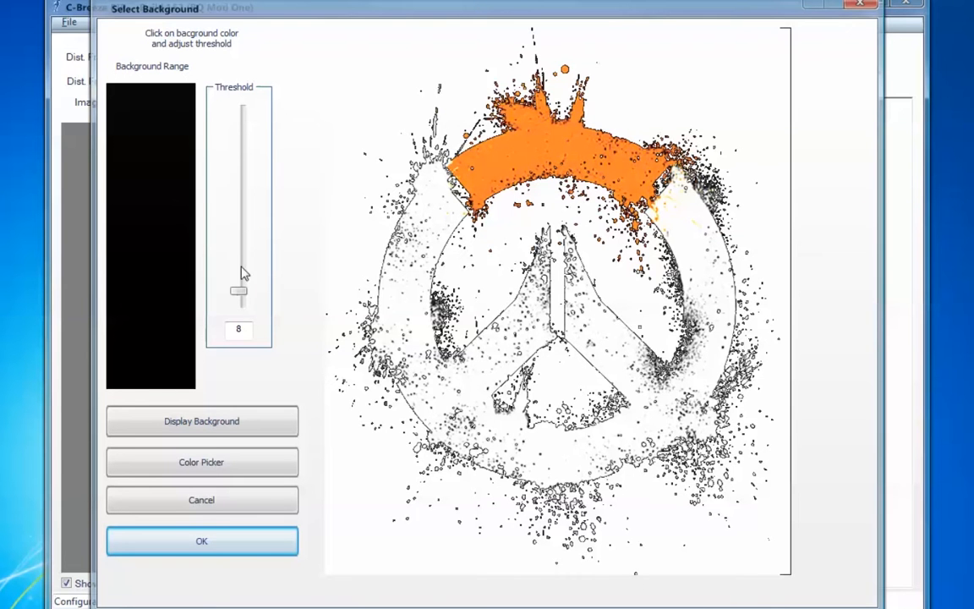
left_click_drag(241, 293, 251, 190)
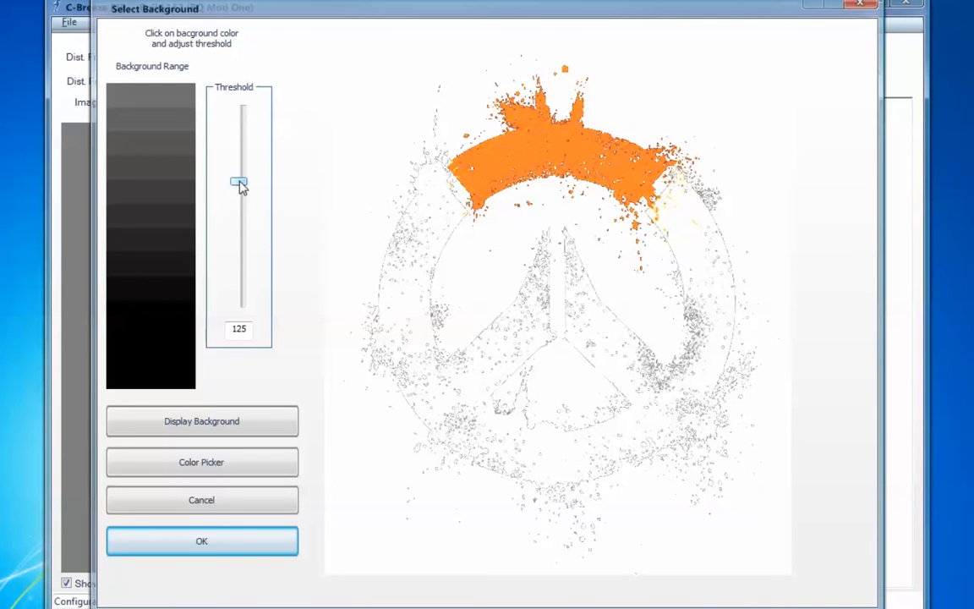
left_click_drag(240, 186, 254, 111)
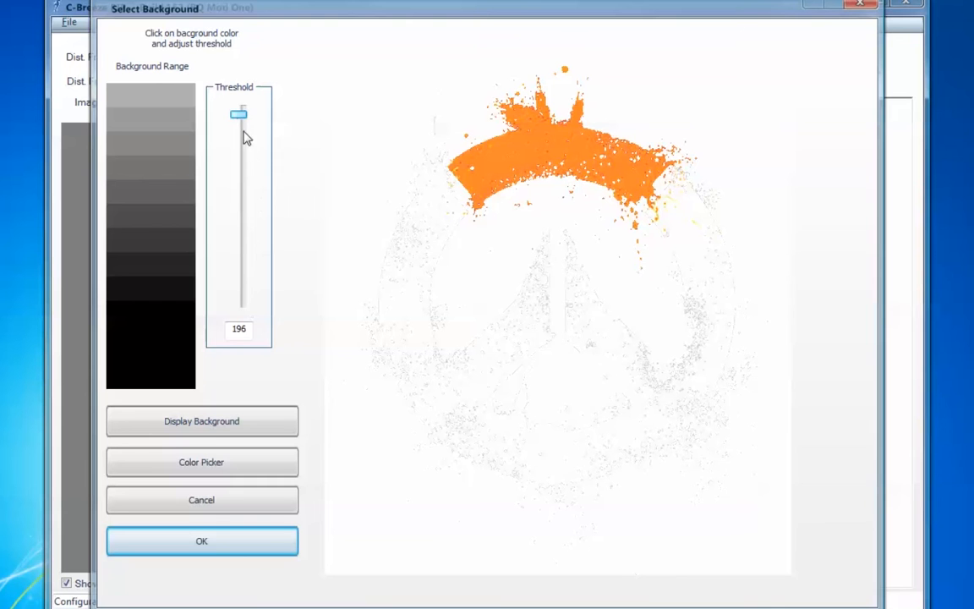
left_click_drag(241, 118, 279, 53)
left_click_drag(239, 114, 250, 270)
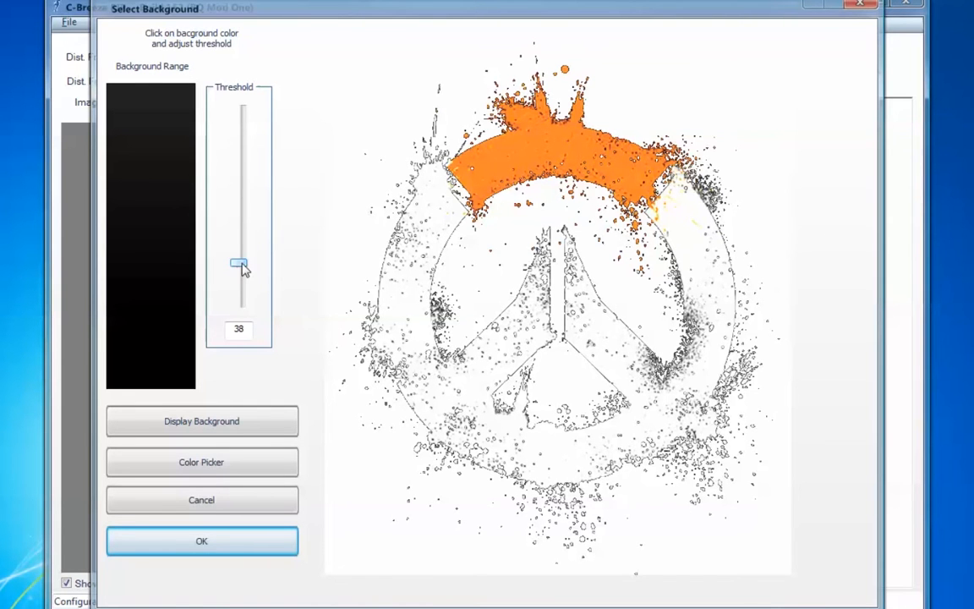
left_click_drag(244, 266, 241, 115)
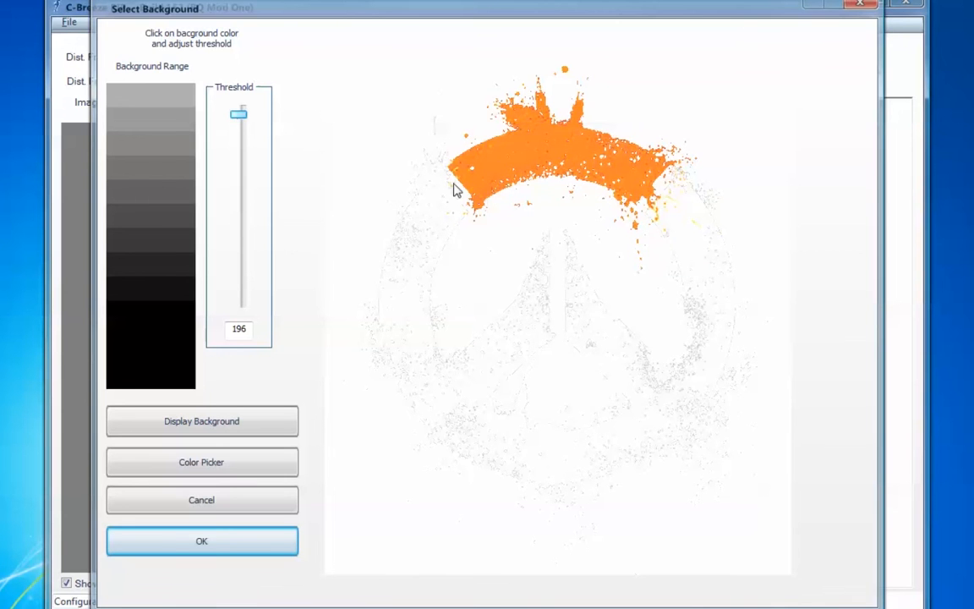
left_click(221, 549)
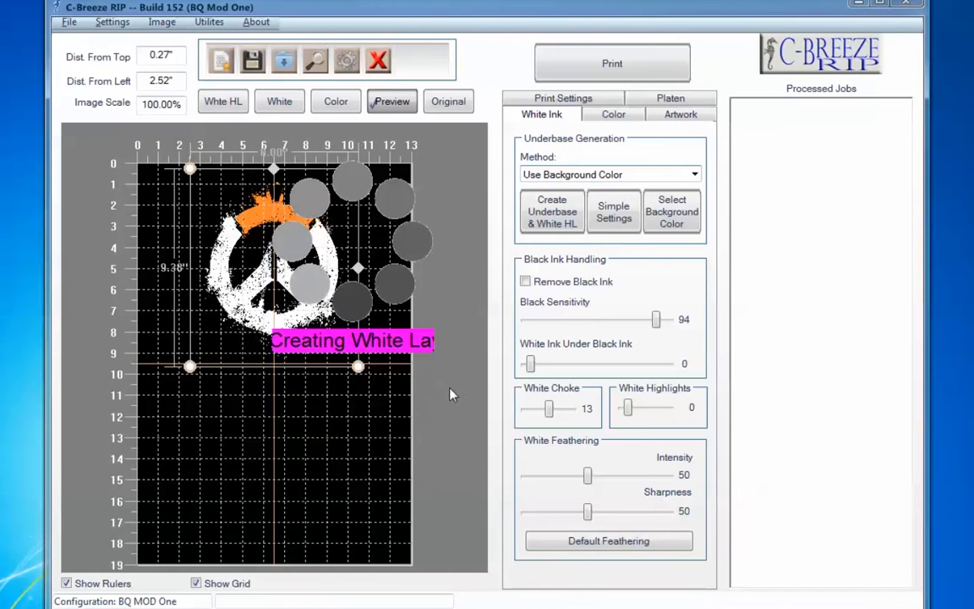
- Inspect the white and color layers generated for the logo with the selected background range
left_click(279, 104)
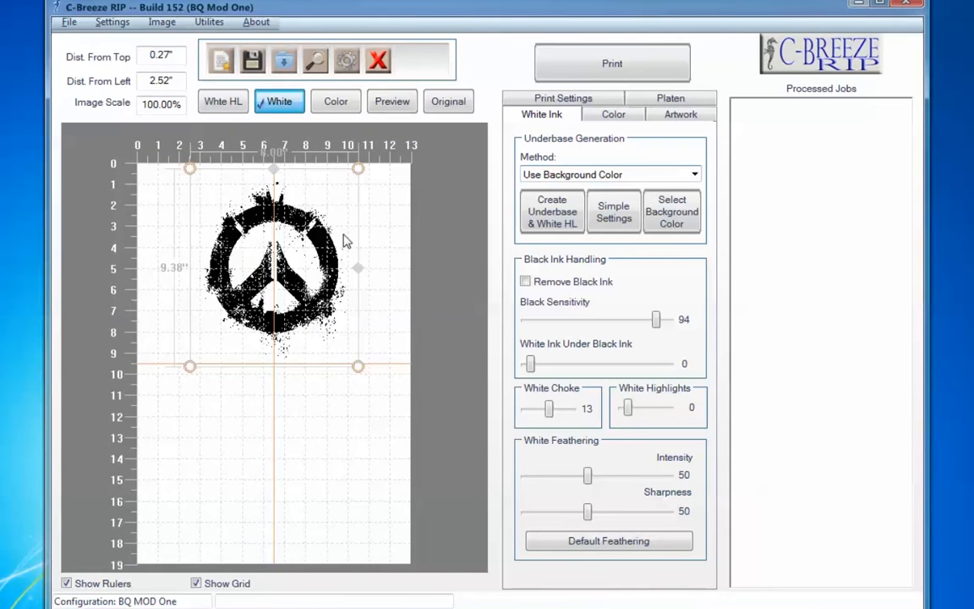
left_click(334, 103)
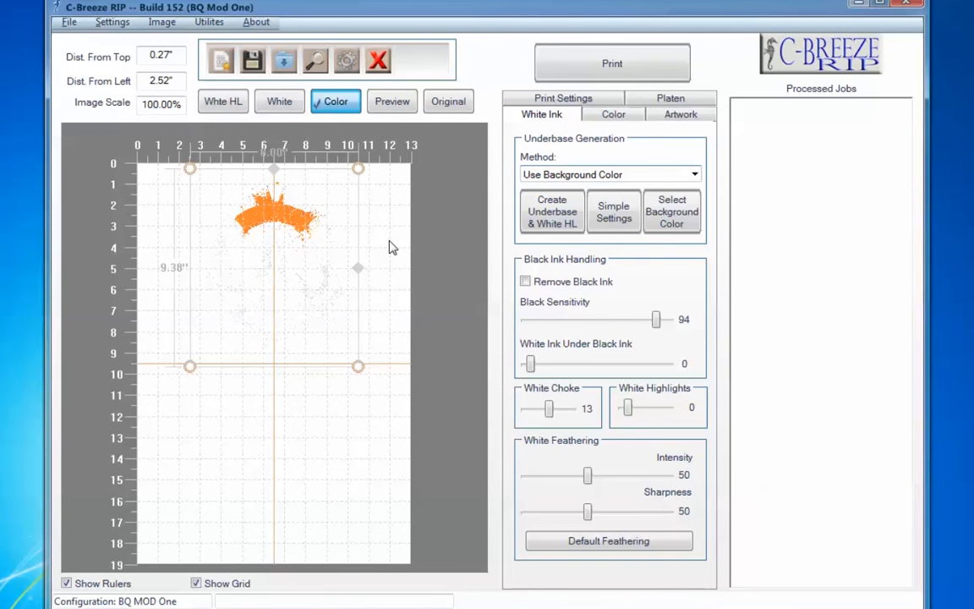
- Delete the previewed Overwatch logo from the platen and set the underbase generation method to Solid White (entire graphic)
left_click(410, 107)
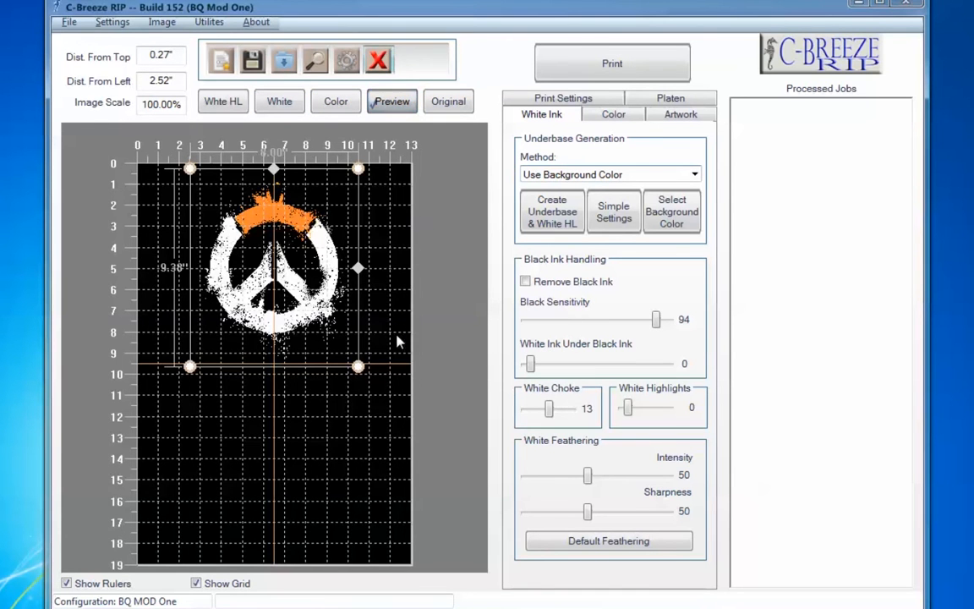
key("Delete")
left_click(458, 342)
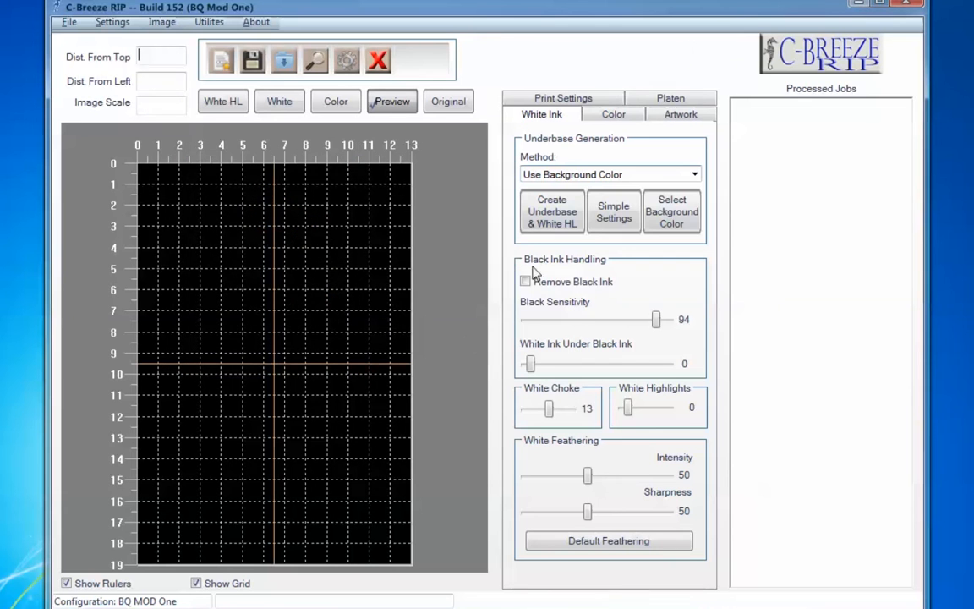
left_click(569, 184)
left_click(568, 213)
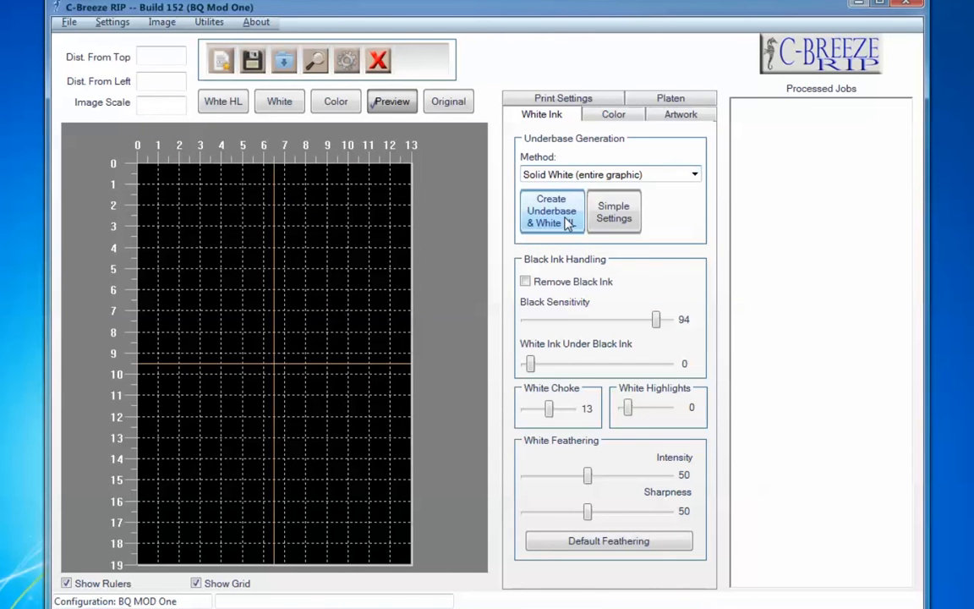
- Import flowers.jpg and move it up the platen to about 1.22 inches from the top
left_click(284, 64)
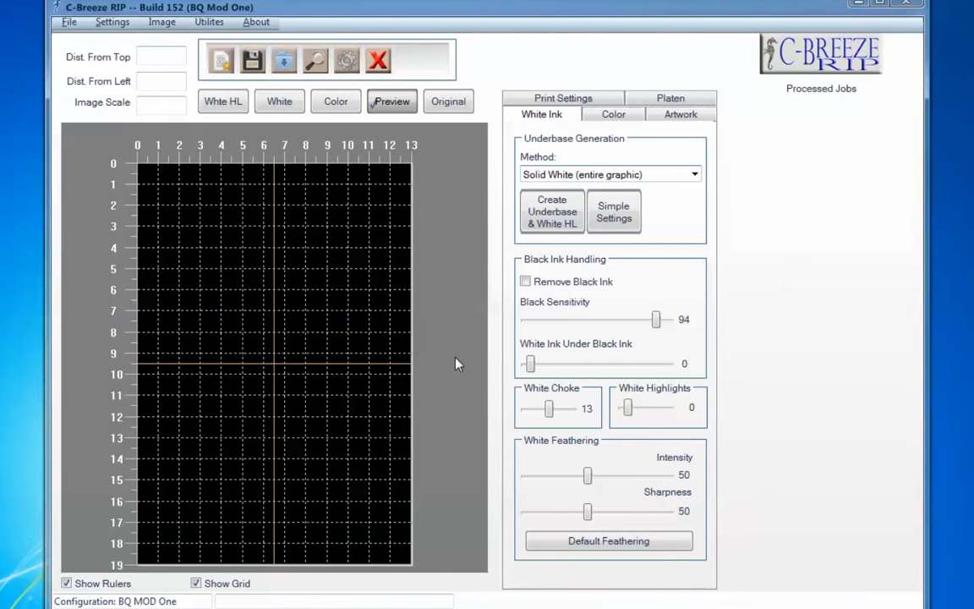
left_click(327, 304)
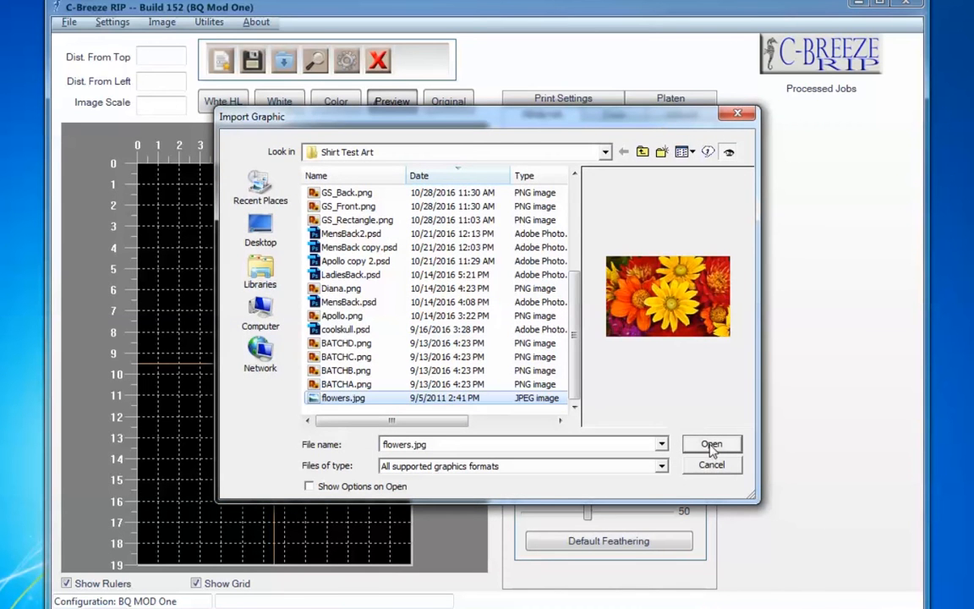
left_click(712, 447)
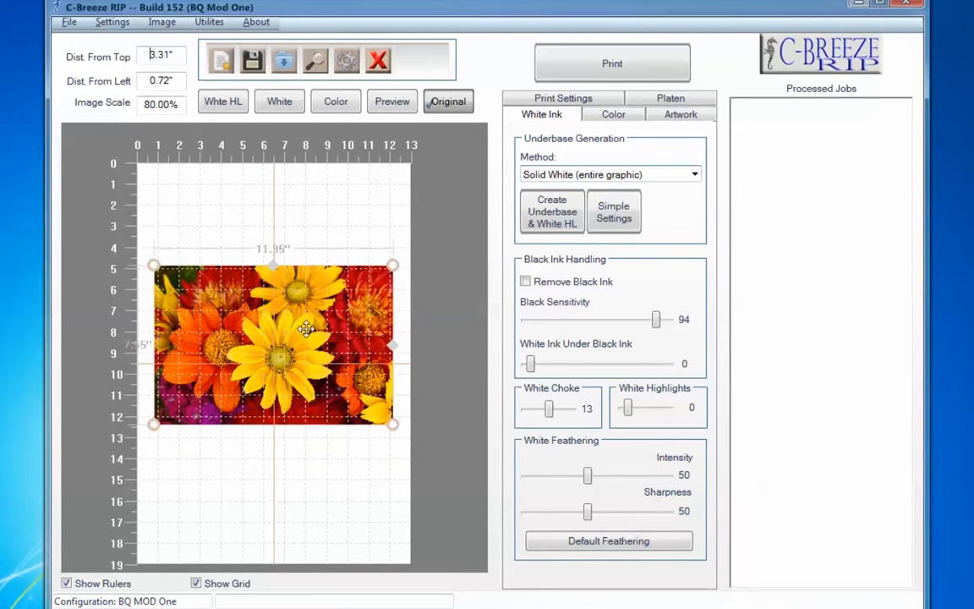
left_click_drag(306, 329, 306, 251)
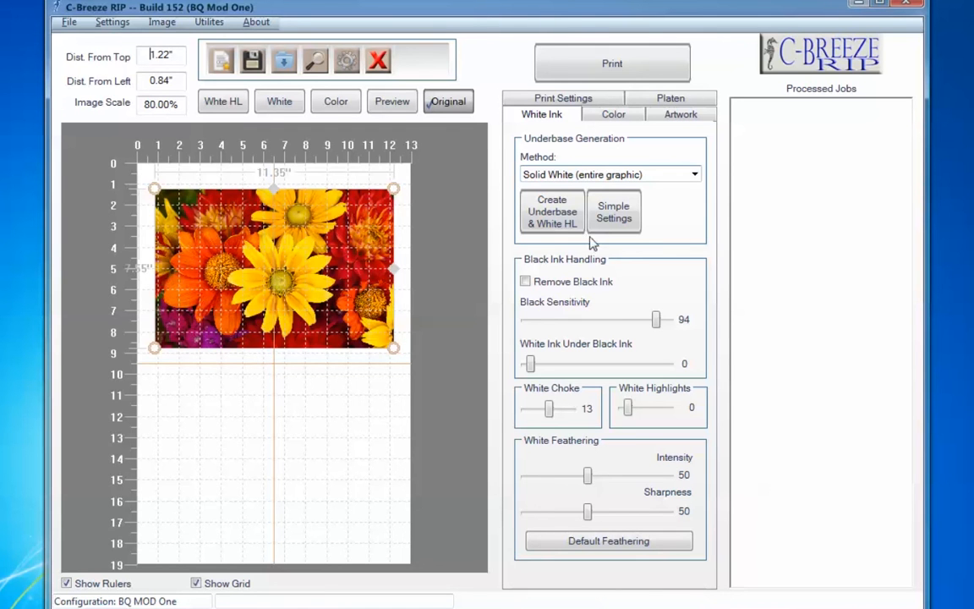
- Create the flowers graphic's underbase and white highlights, and inspect its white, color and preview views
left_click(550, 221)
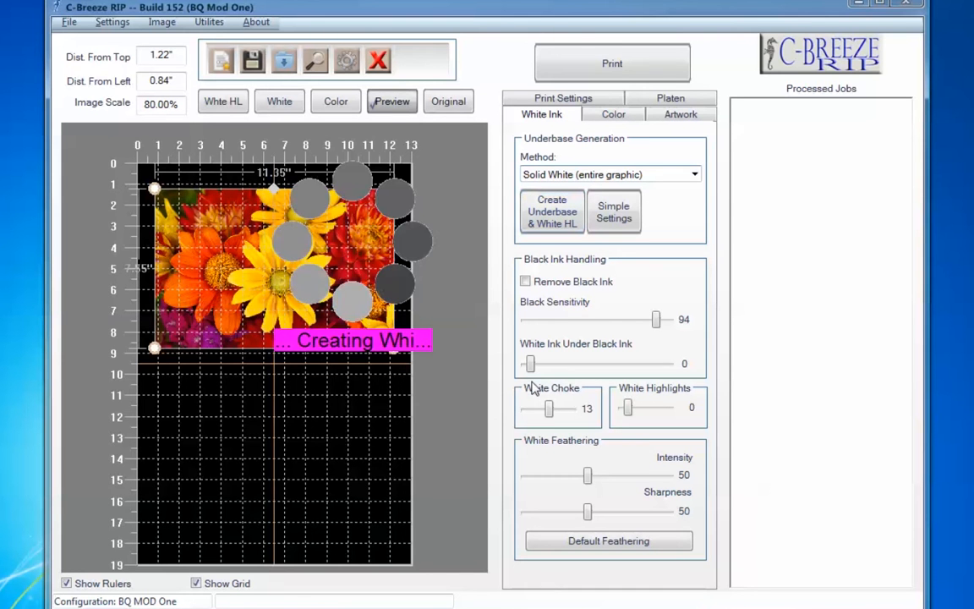
left_click(275, 113)
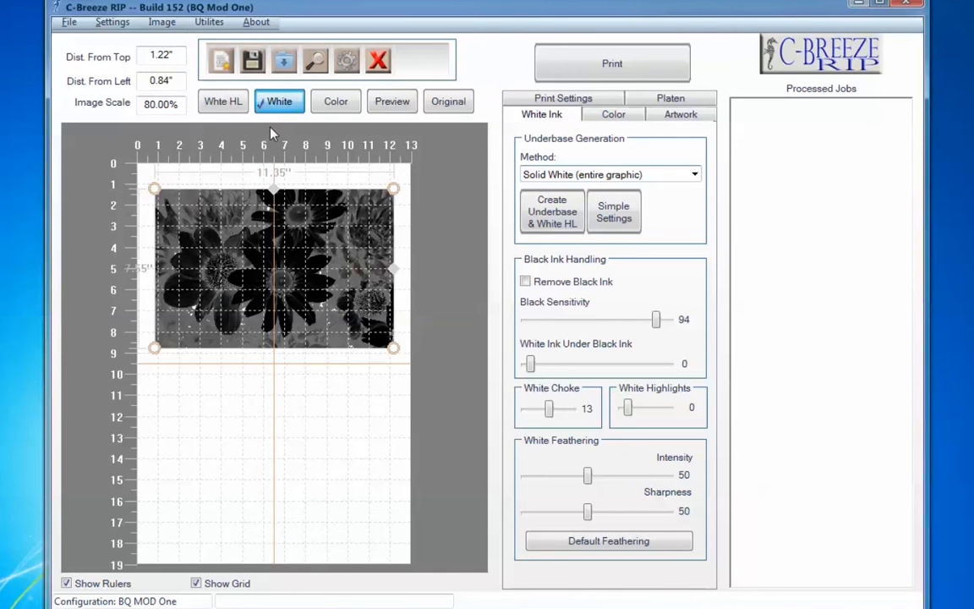
left_click(349, 105)
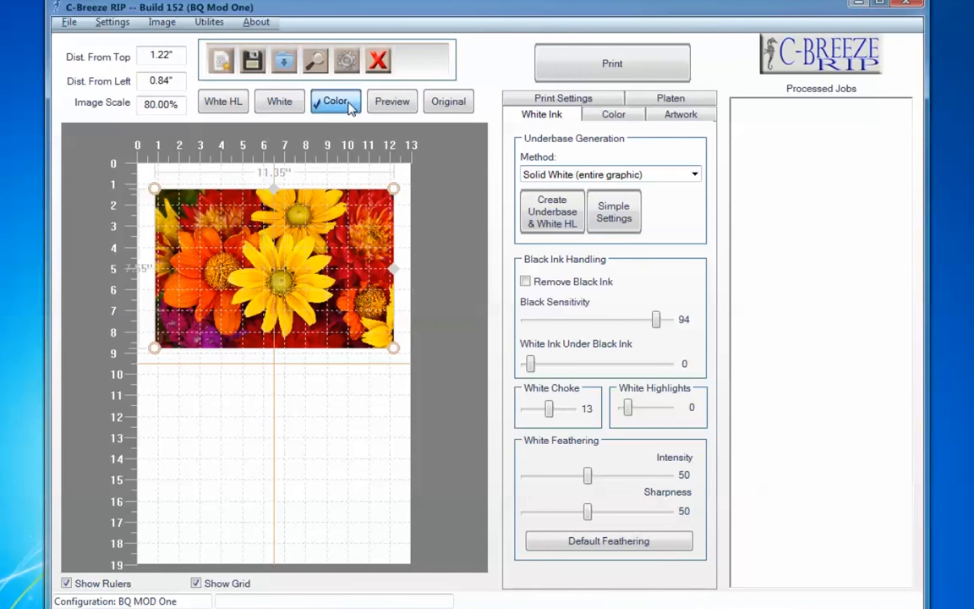
left_click(390, 103)
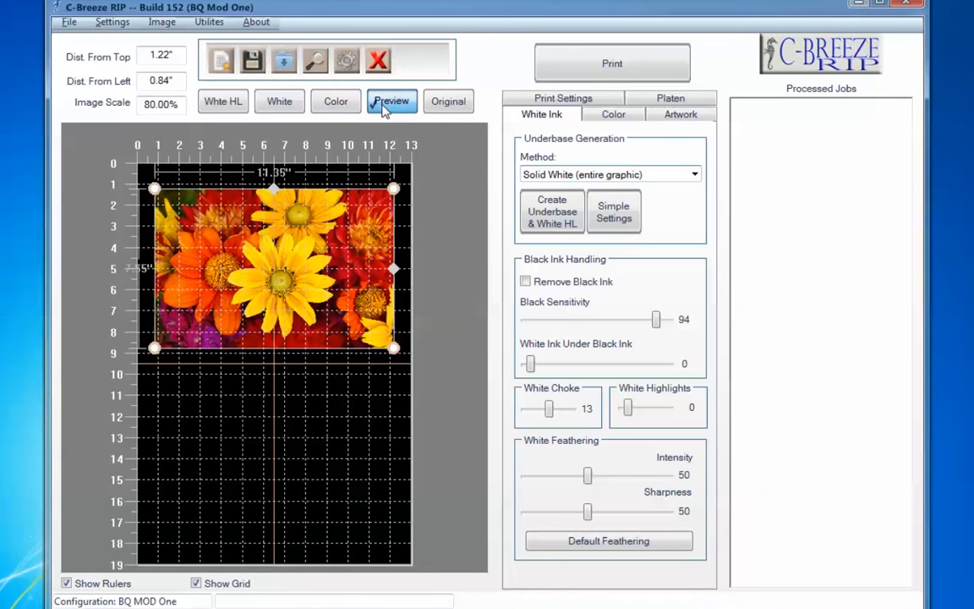
left_click(278, 100)
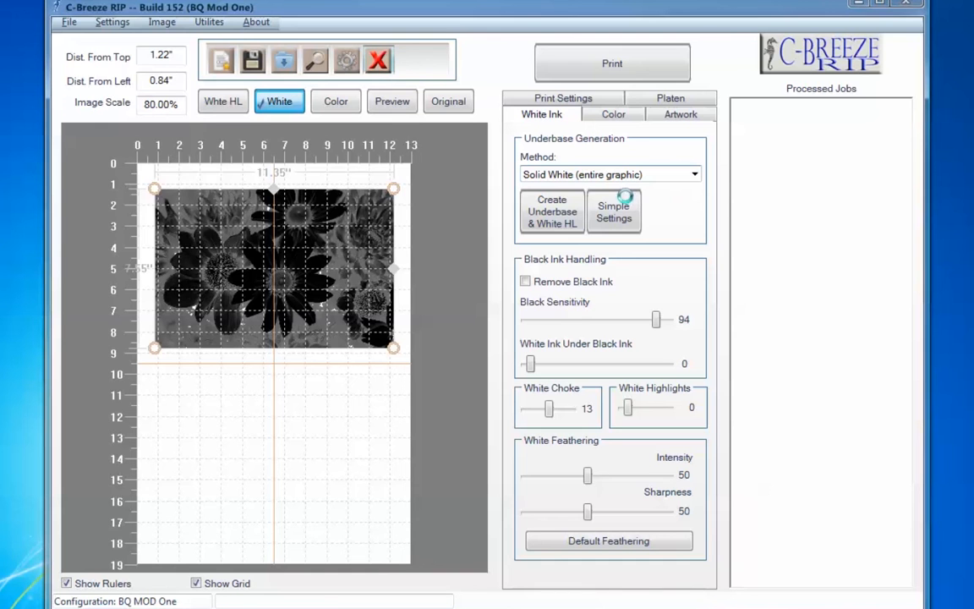
- Delete the flowers graphic from the platen and set the underbase generation method to Use White Ink Only
left_click(379, 62)
left_click(458, 342)
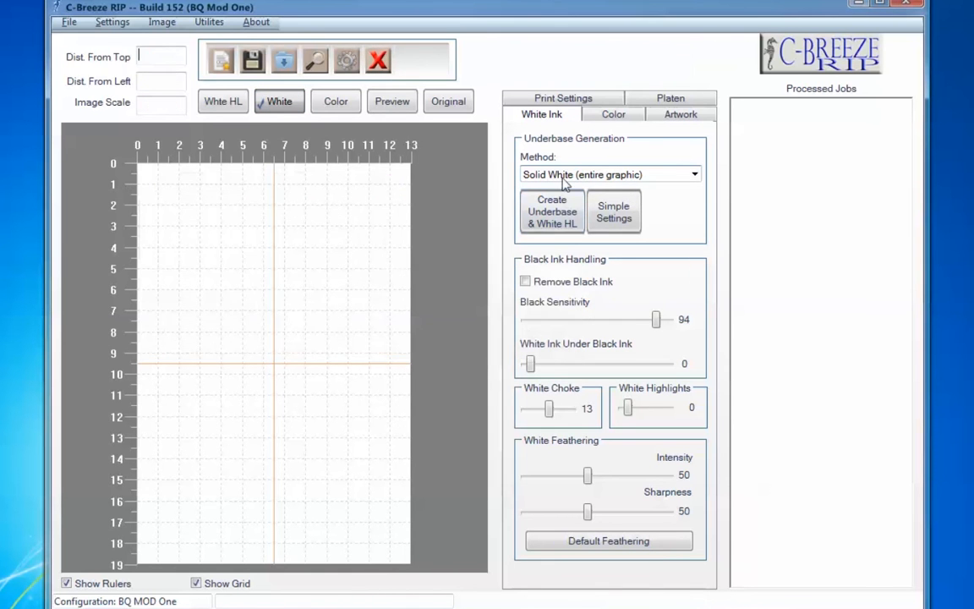
left_click(584, 174)
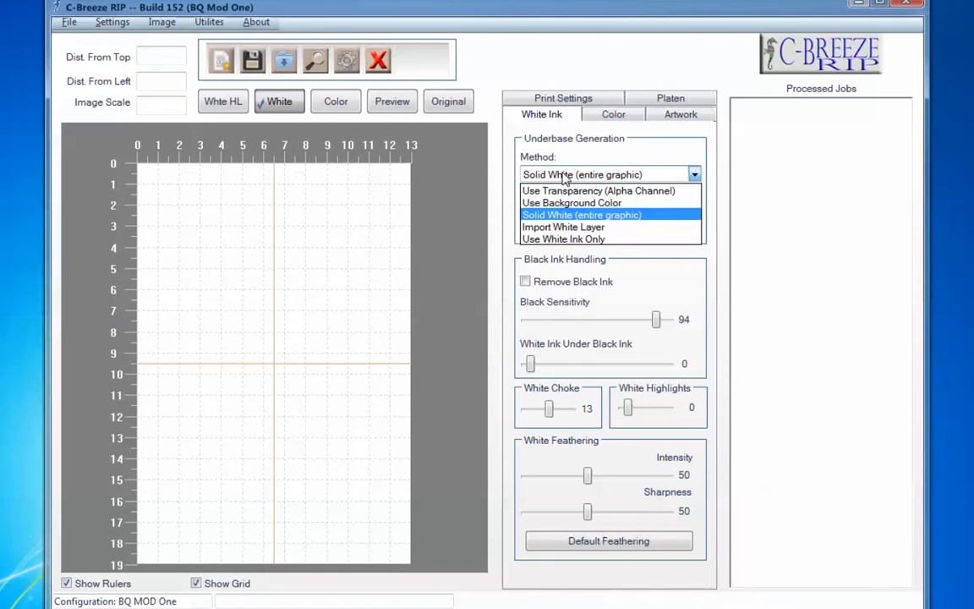
left_click(550, 240)
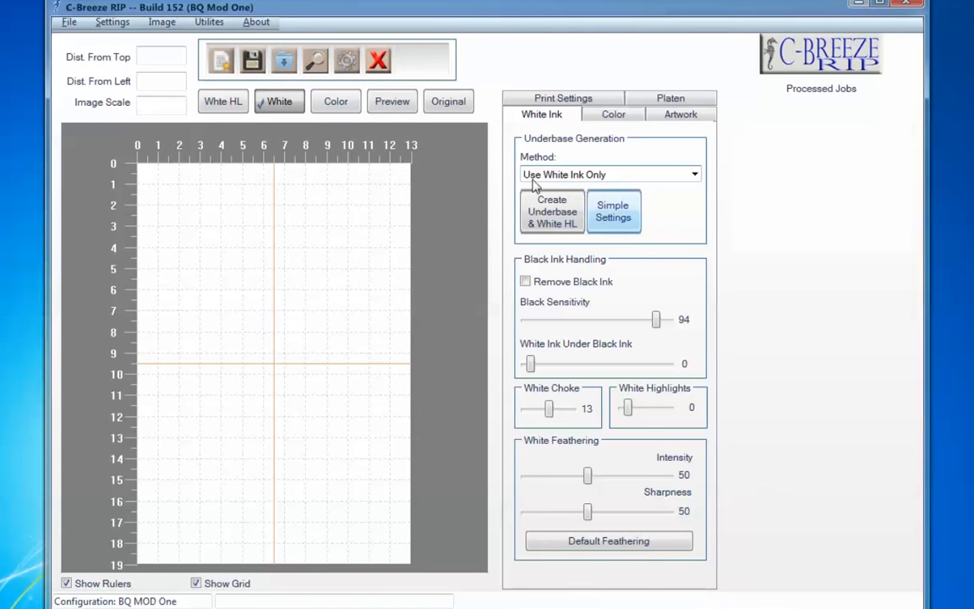
- Import coolskull.psd from the Shirt Test Art folder and select the skull graphic on the platen
double_click(312, 292)
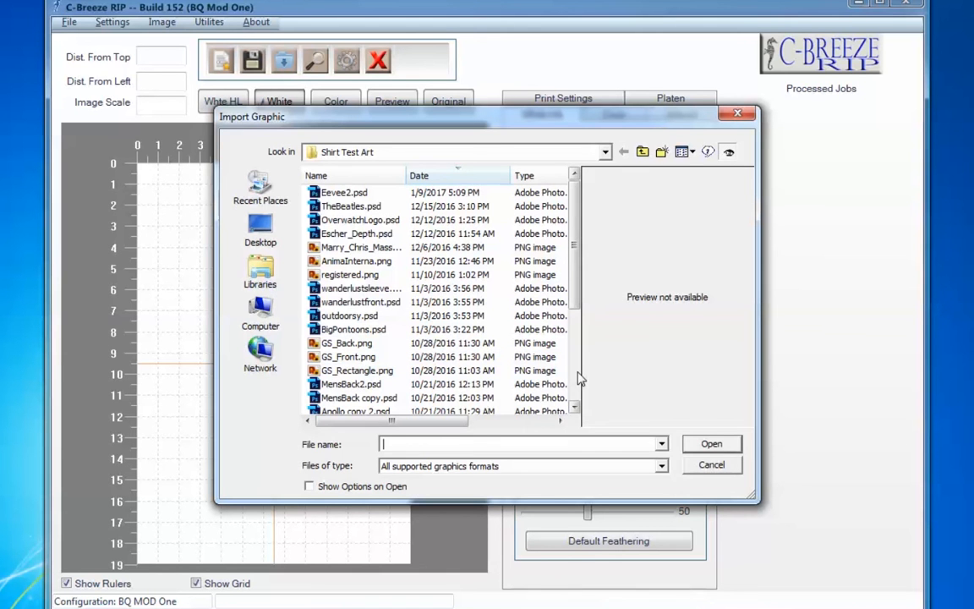
scroll(581, 380, "down", 4)
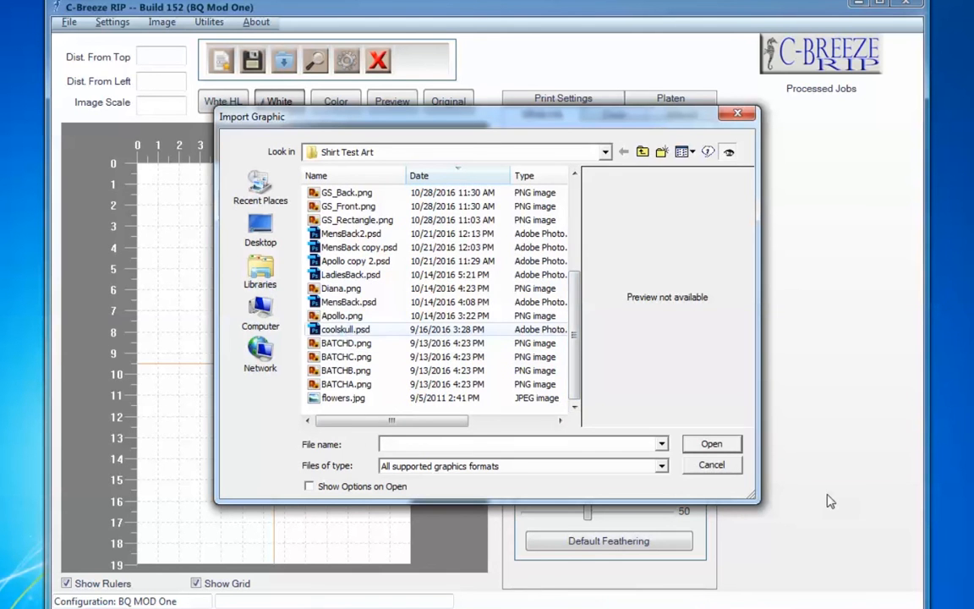
double_click(345, 329)
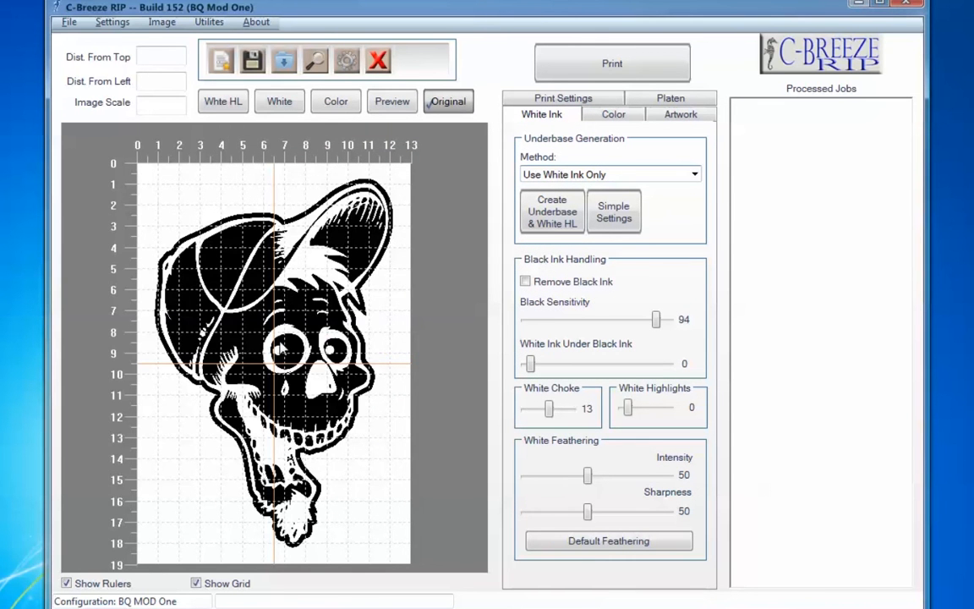
left_click(282, 348)
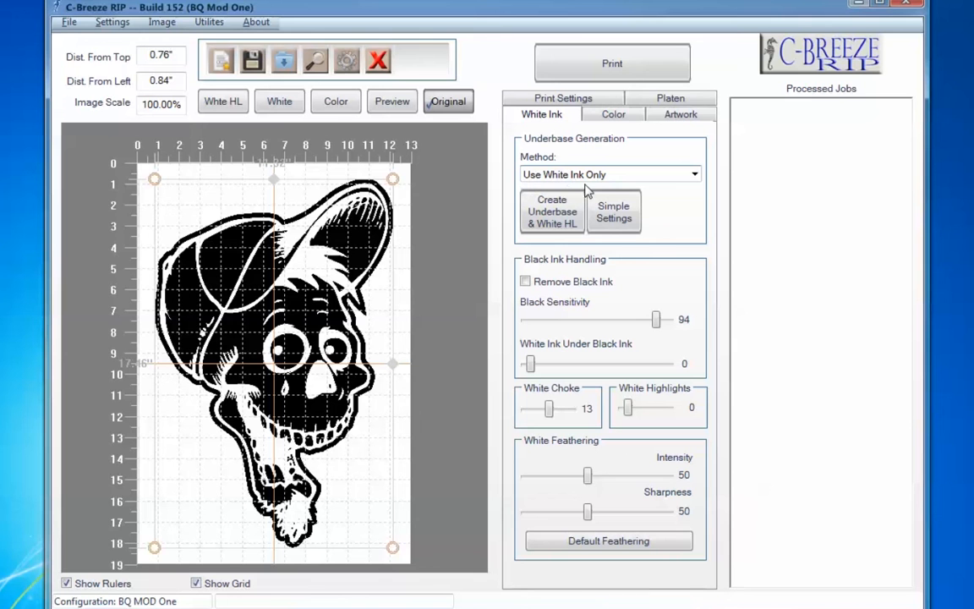
- Generate the skull's white ink layer, and compare its white and color layers before returning to the preview
left_click(542, 221)
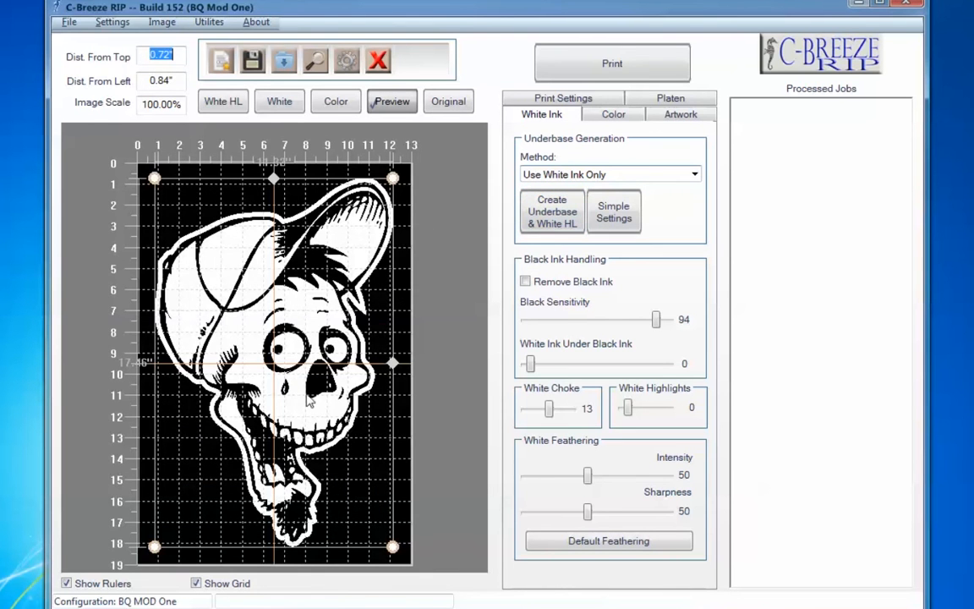
left_click(282, 110)
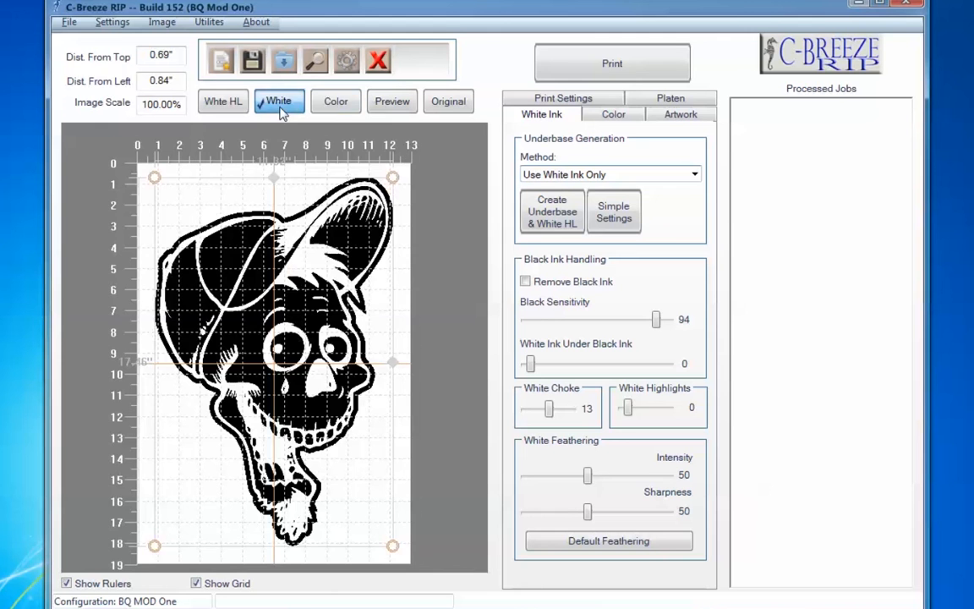
left_click(324, 101)
left_click(277, 103)
left_click(335, 101)
left_click(393, 101)
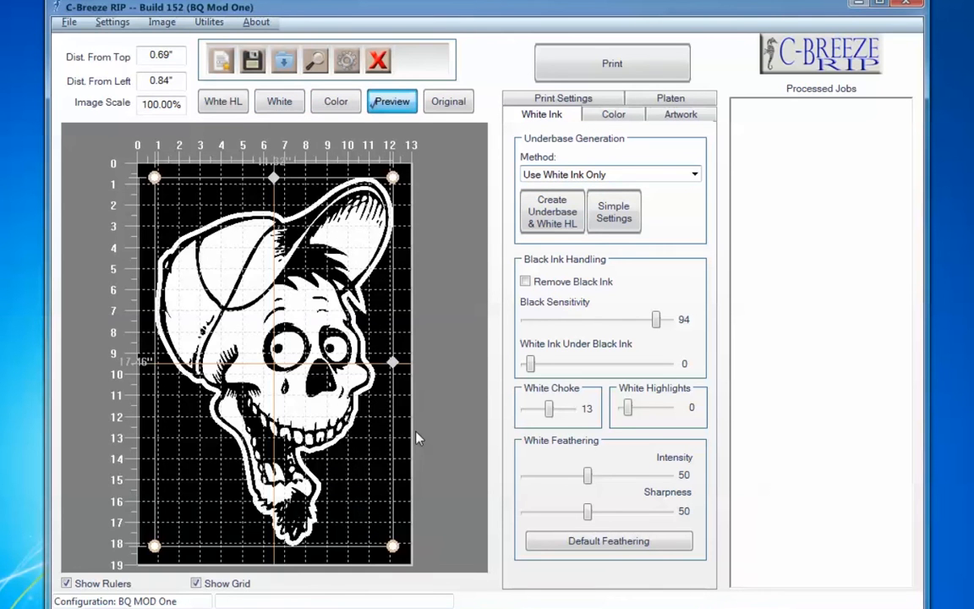